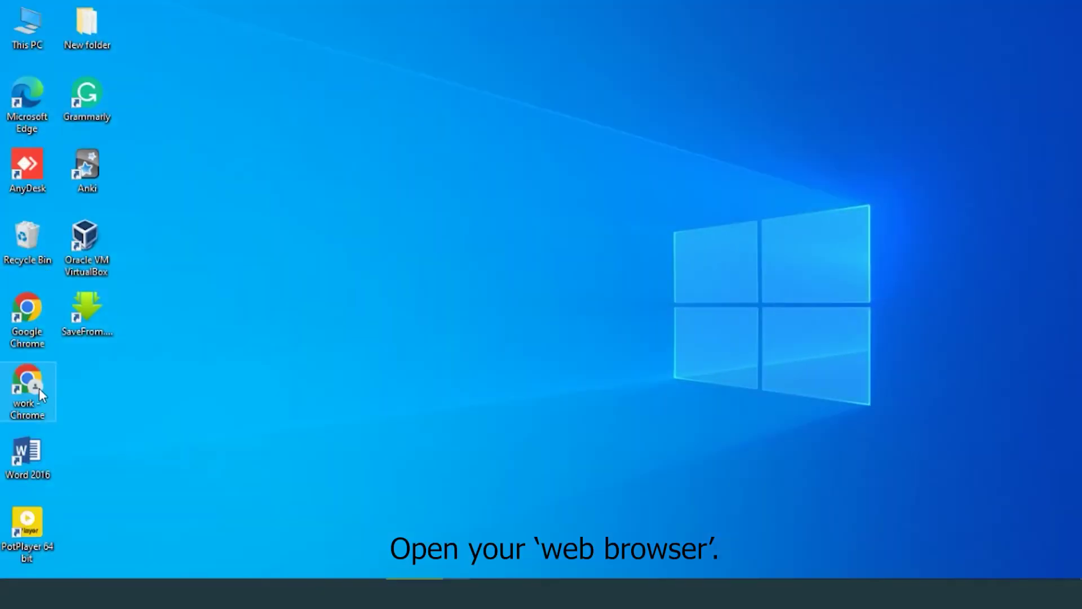
Step: Launch Chrome and load the ONT login page at 192.168.1.1
double_click(27, 389)
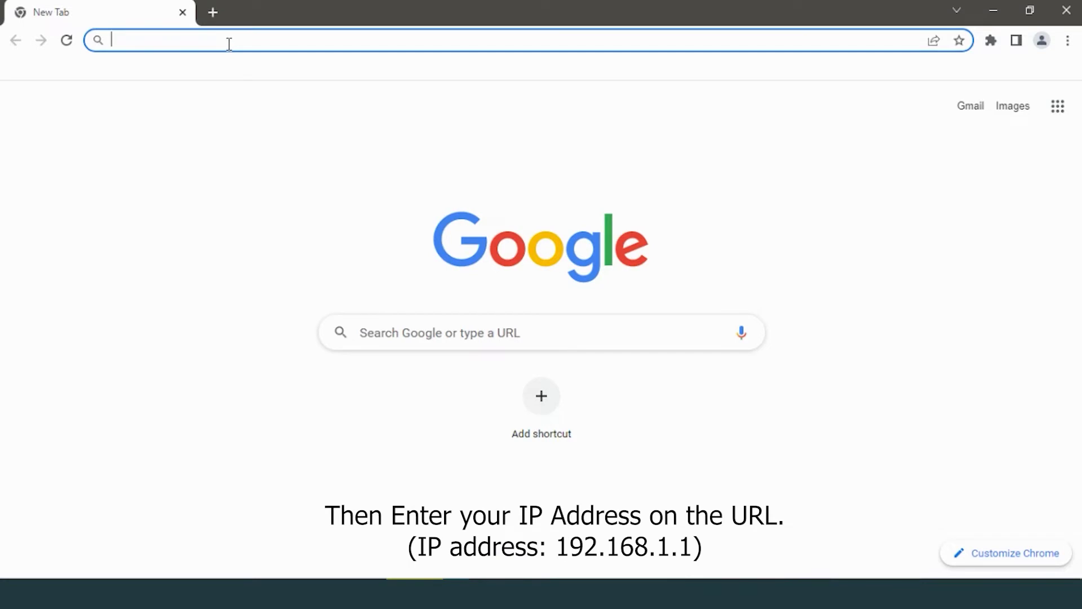
type("192.1")
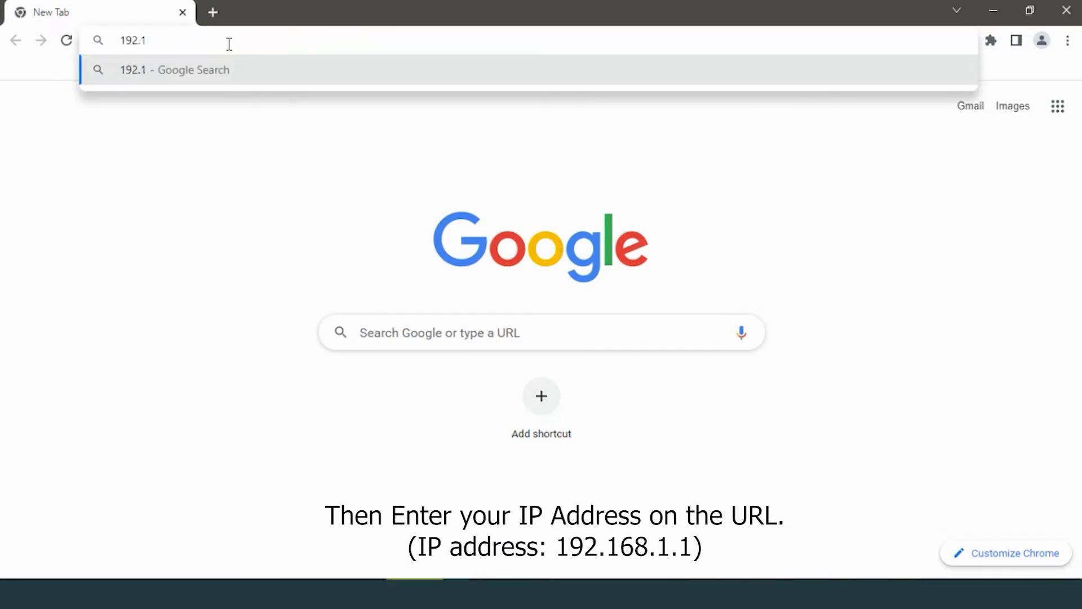
type("68.1.1")
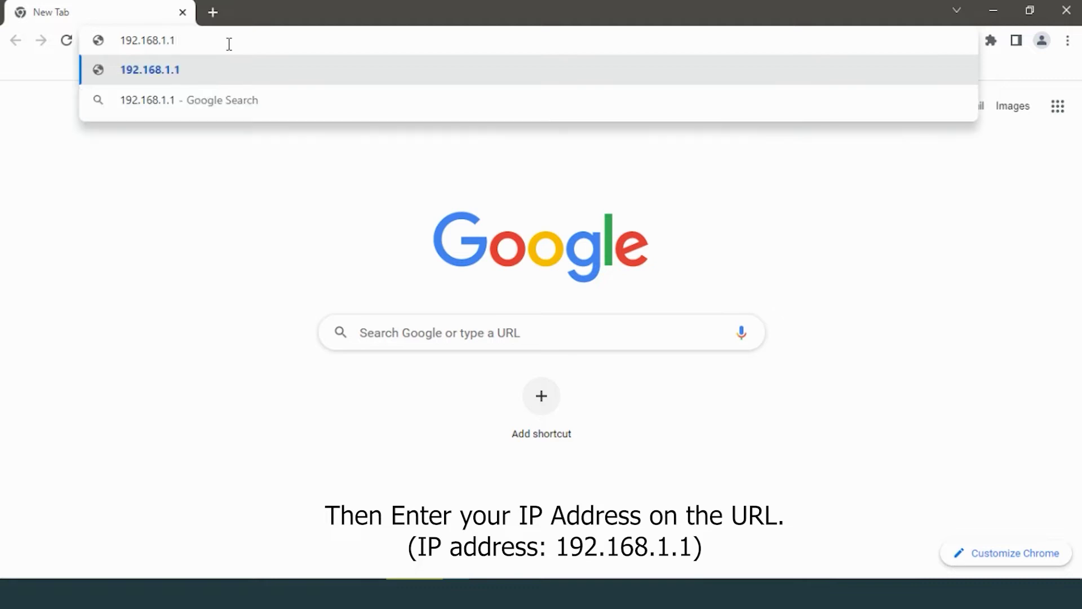
key("Return")
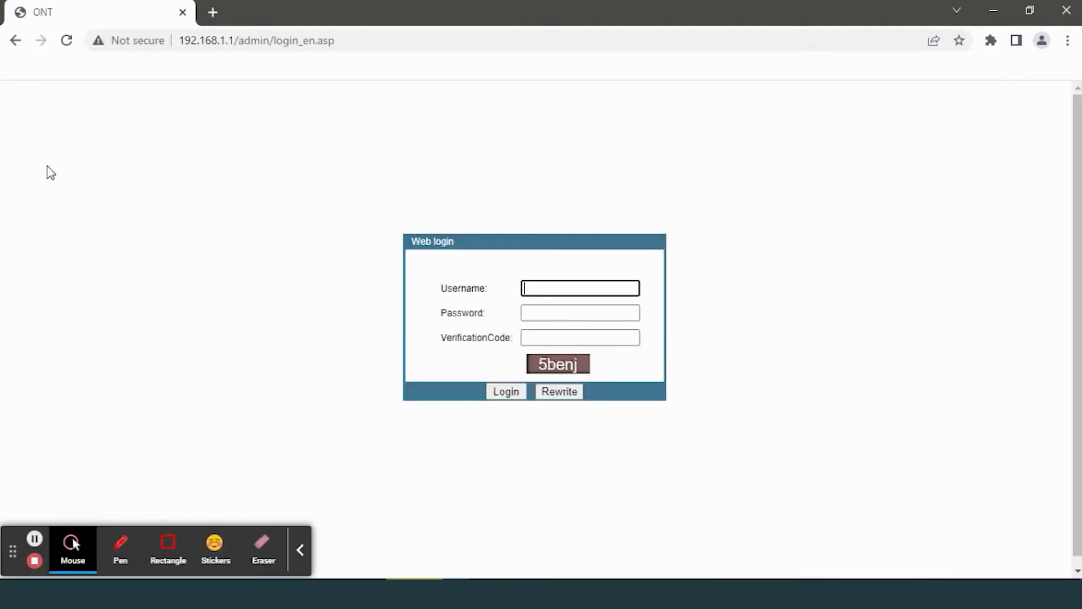
Step: Log in as admin with the default password and the shown verification code
left_click(308, 548)
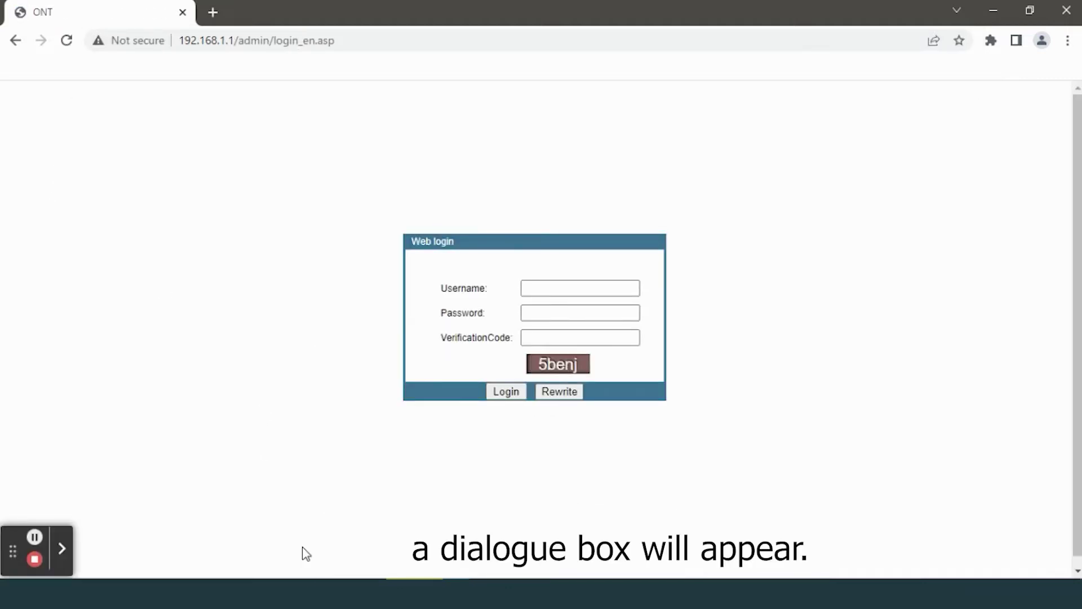
type("adm")
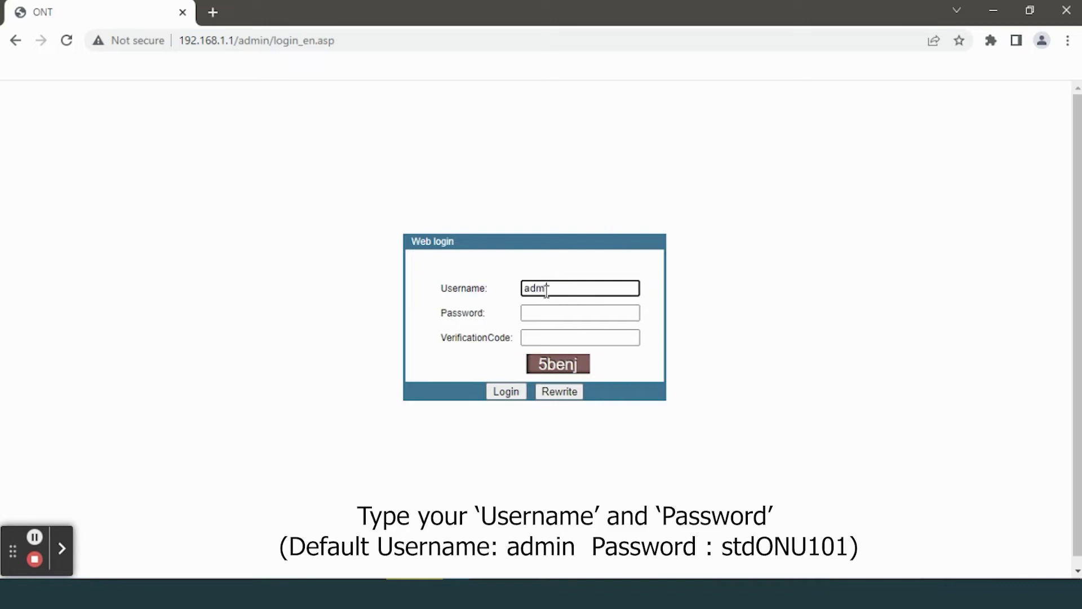
type("in")
left_click(528, 319)
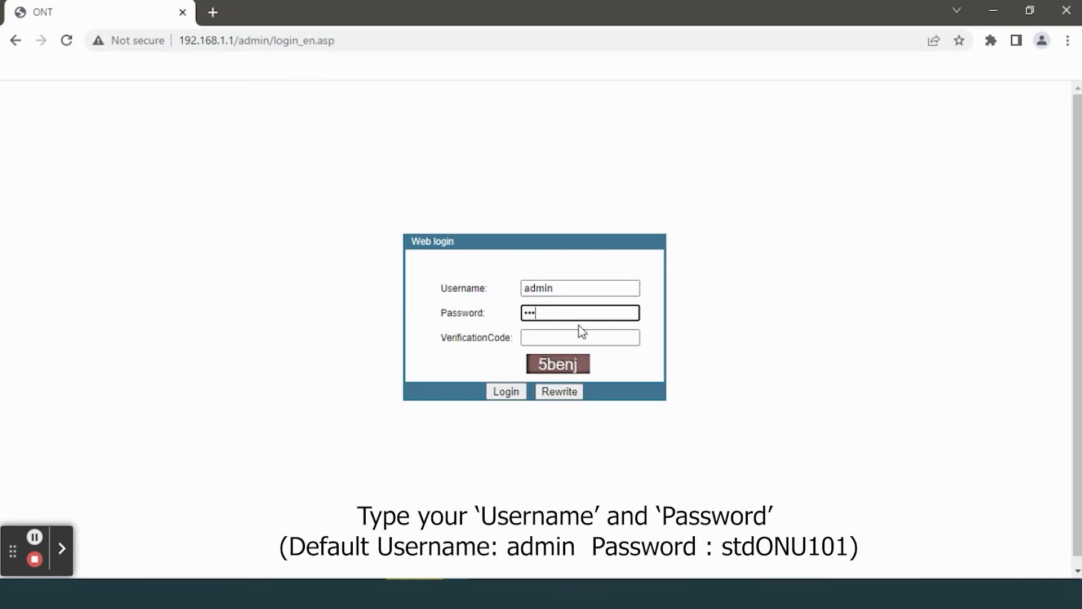
type("stdONU101")
left_click(573, 338)
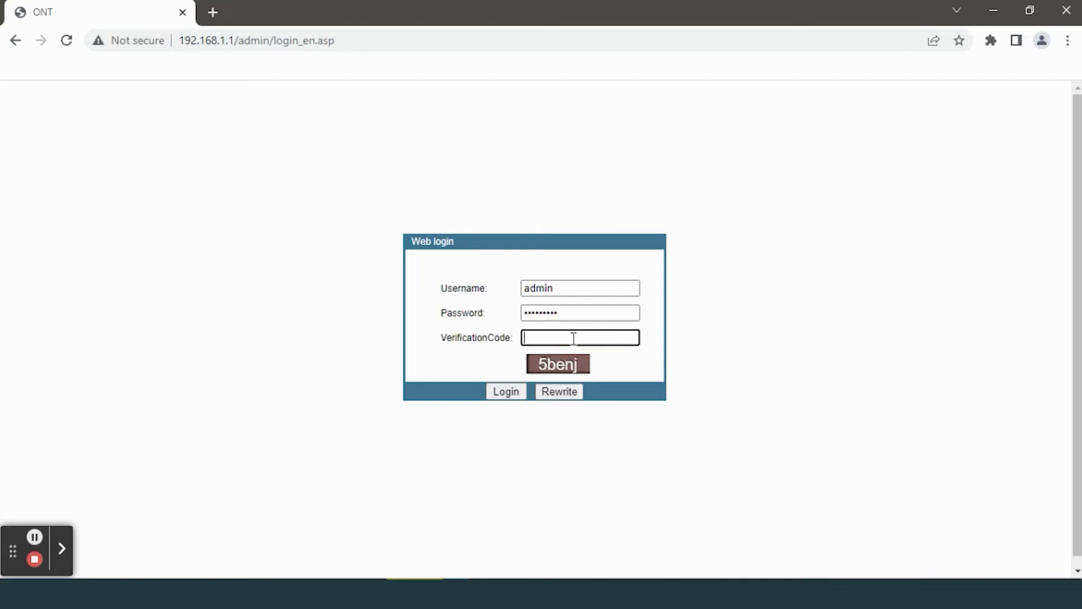
type("5benj")
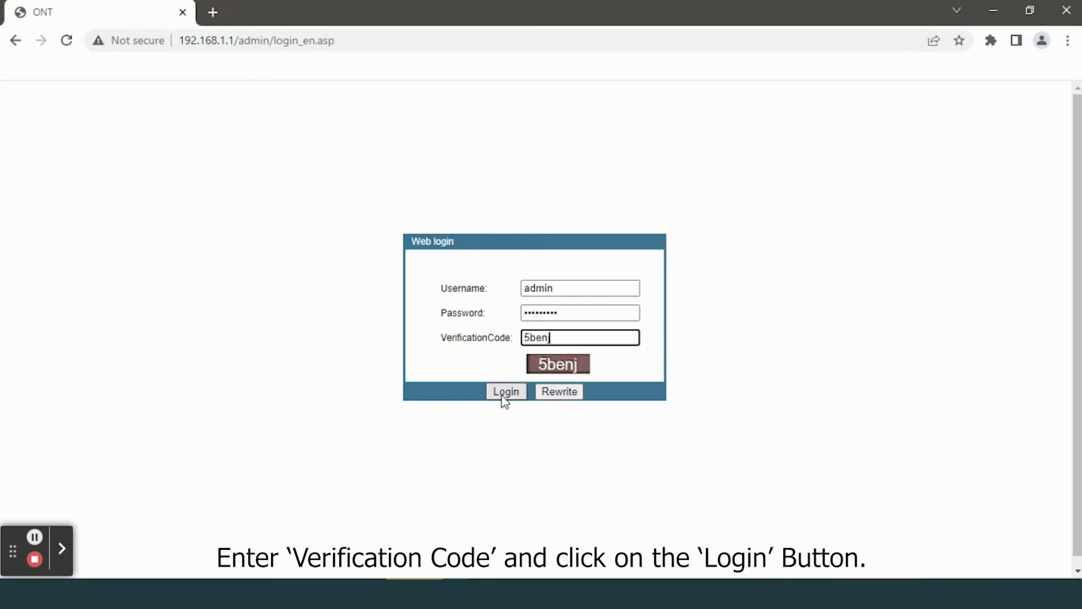
left_click(502, 394)
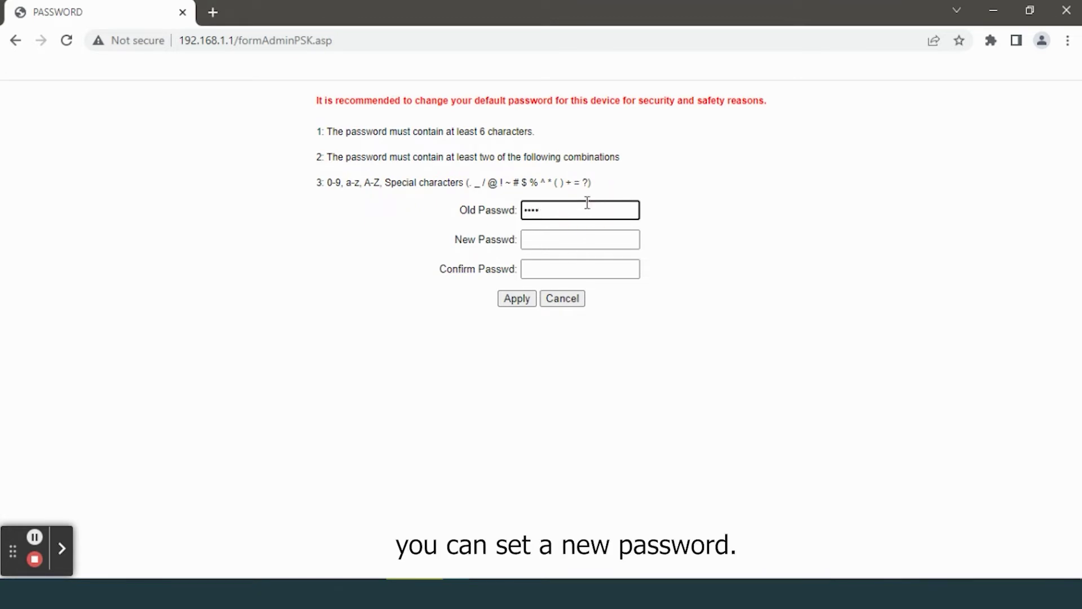
Step: Enter and confirm a new admin password, apply it, and return to the login form
left_click(602, 244)
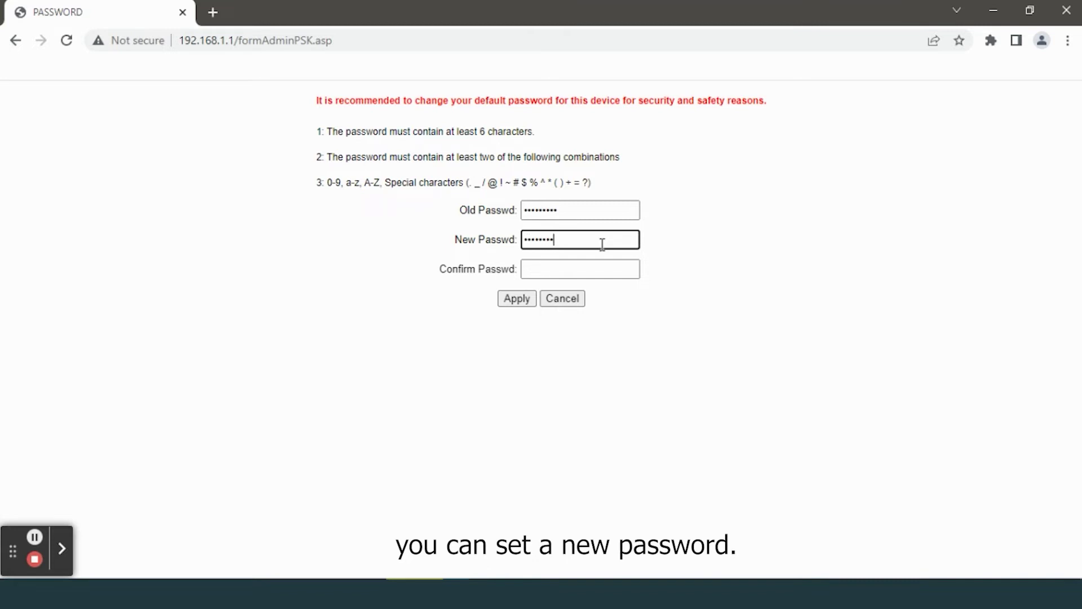
left_click(600, 266)
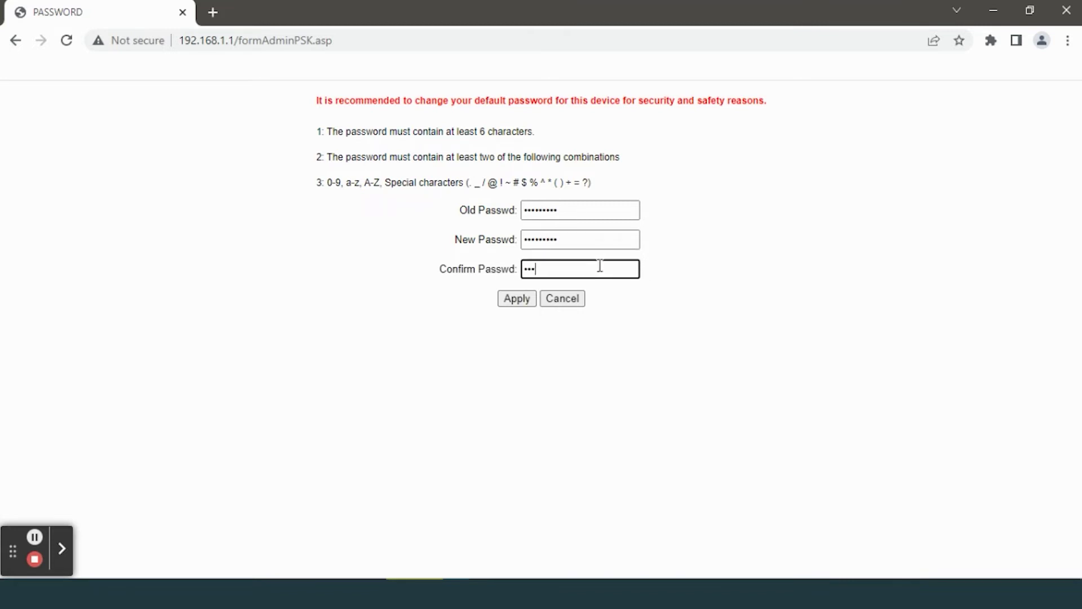
left_click(517, 299)
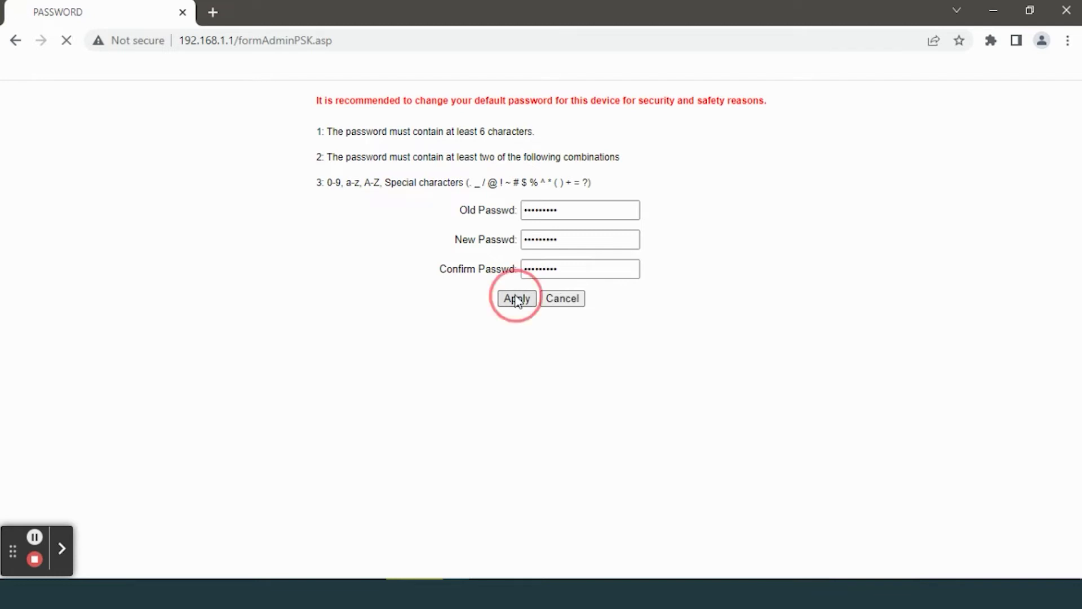
left_click(537, 290)
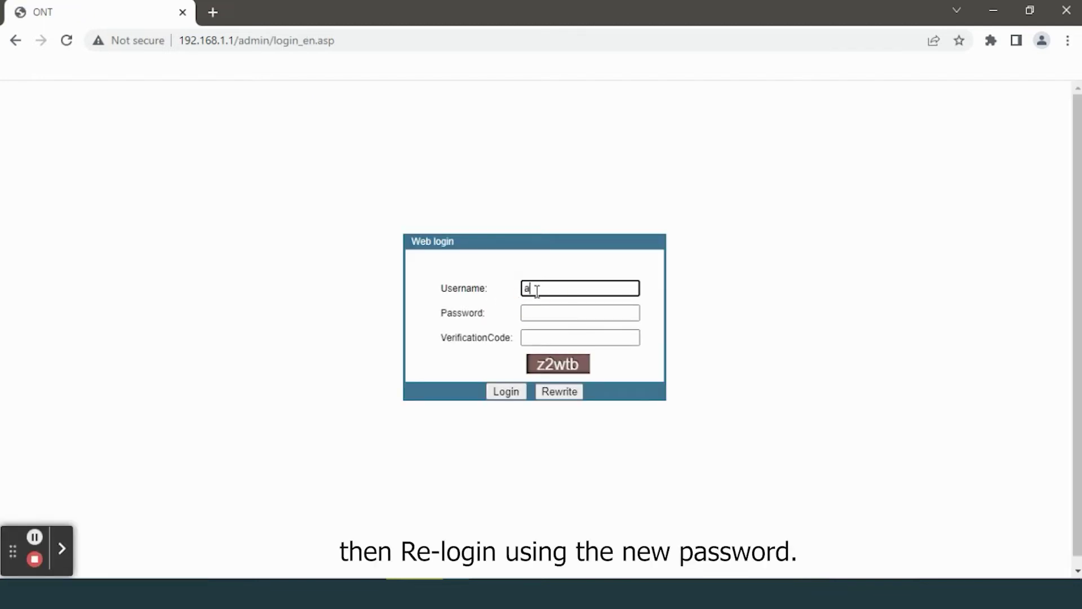
Step: Sign back in with the new password and verification code to reach Device Basic Info
left_click(536, 316)
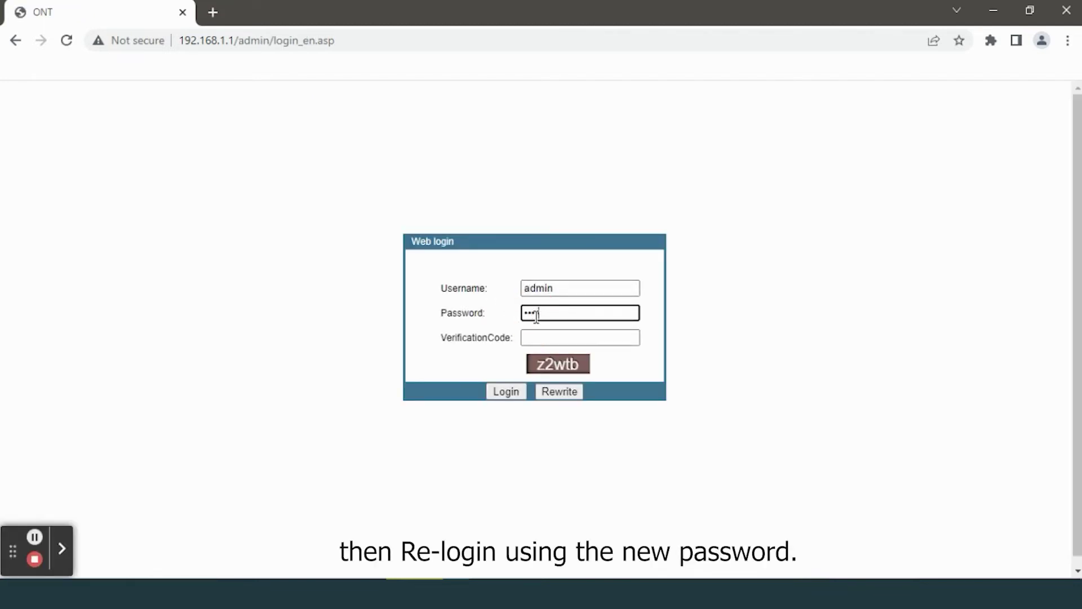
left_click(548, 337)
type("z2wtb")
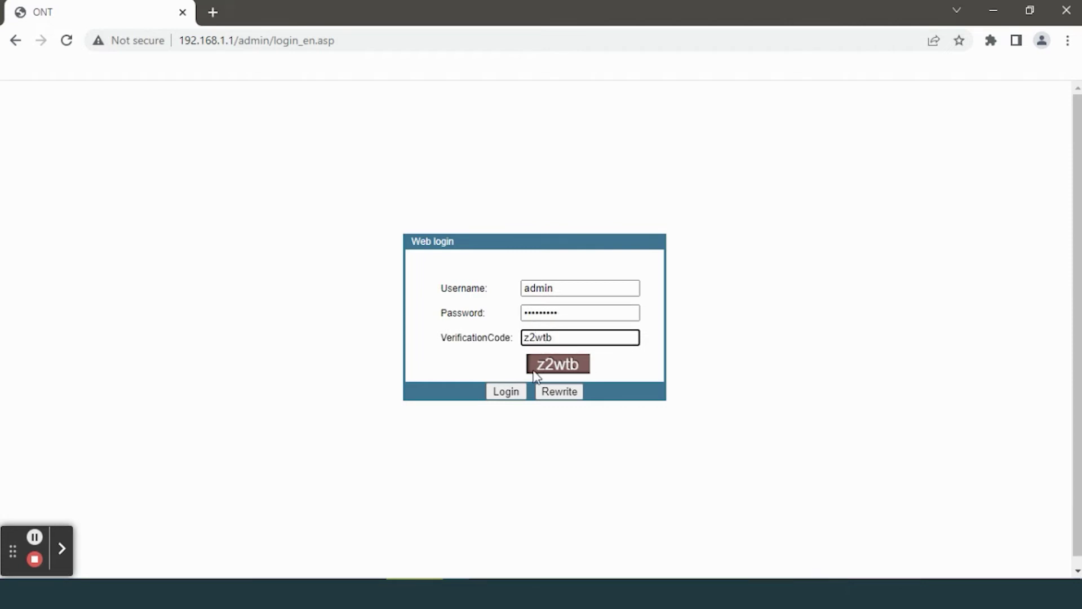
left_click(510, 392)
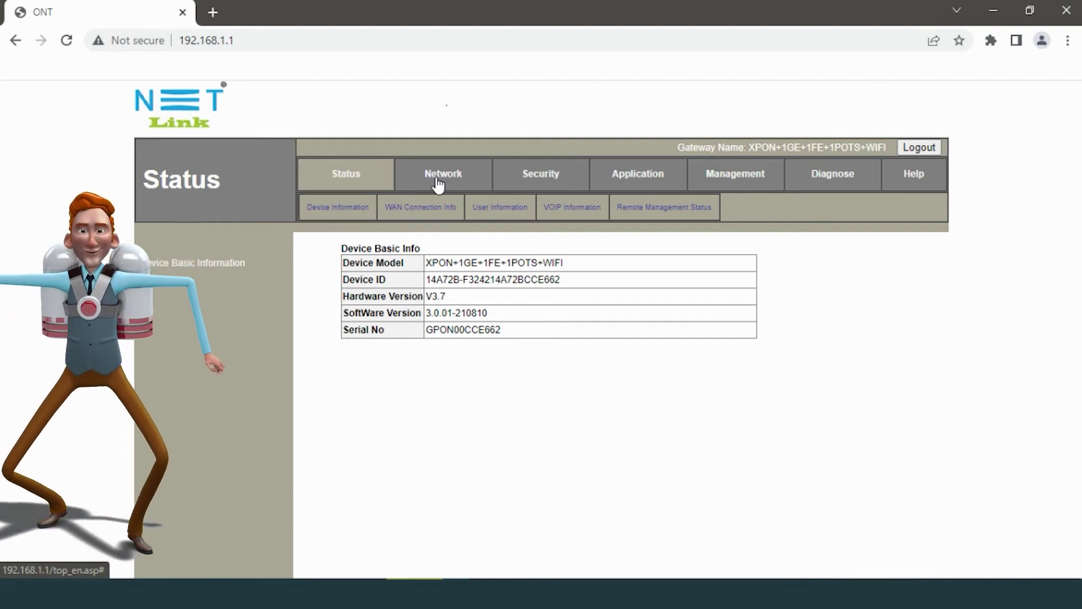
Step: Trigger Restore factory default under Management > Device Management > Restore Default
left_click(733, 181)
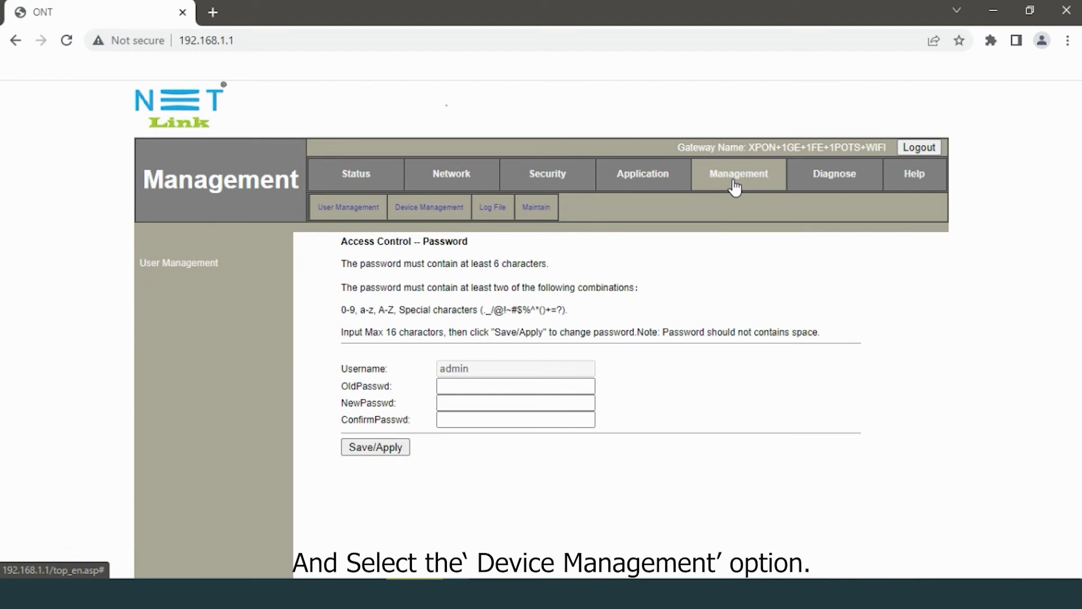
left_click(432, 214)
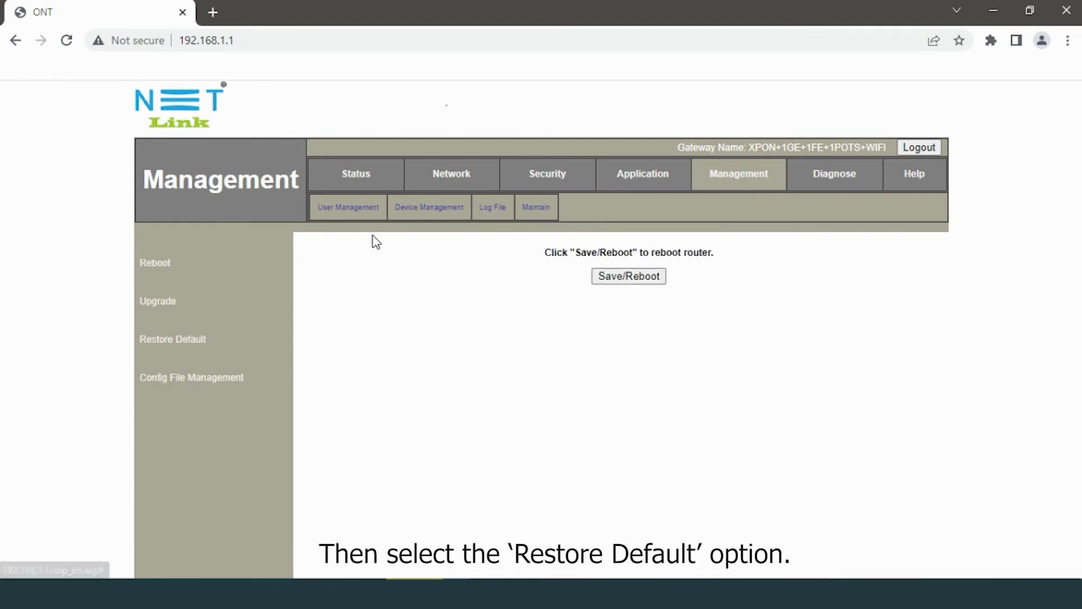
left_click(178, 341)
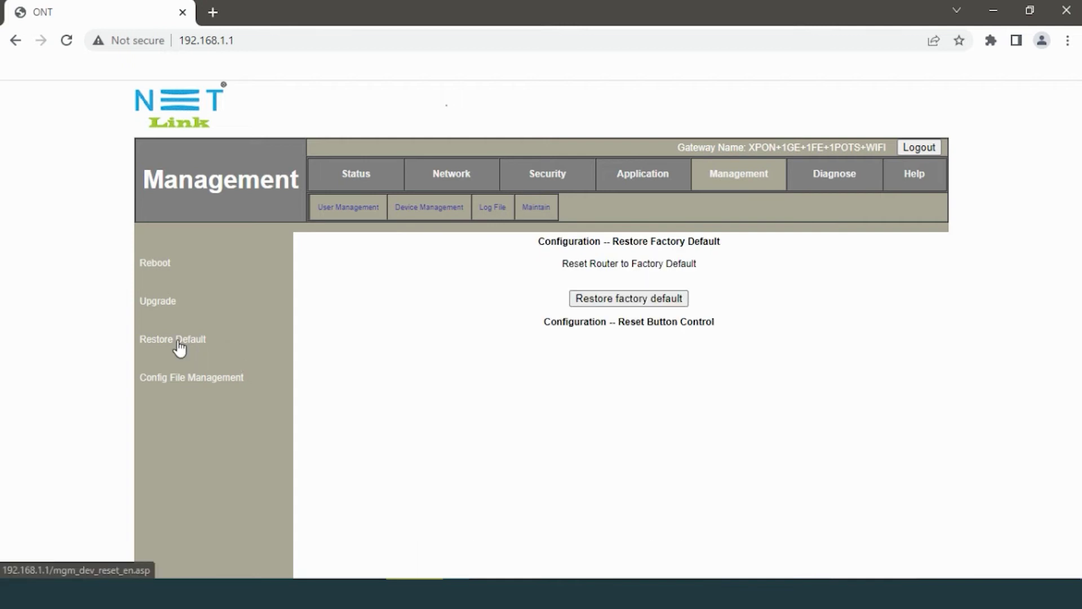
left_click(601, 303)
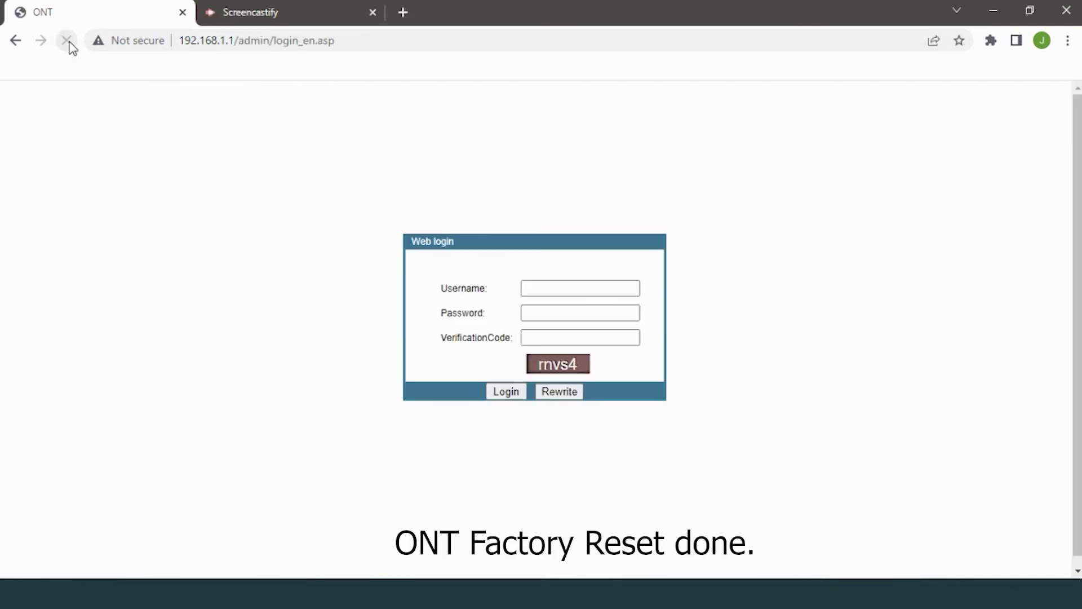
Step: Reload the page after the reboot countdown to bring back the Web login form
left_click(66, 40)
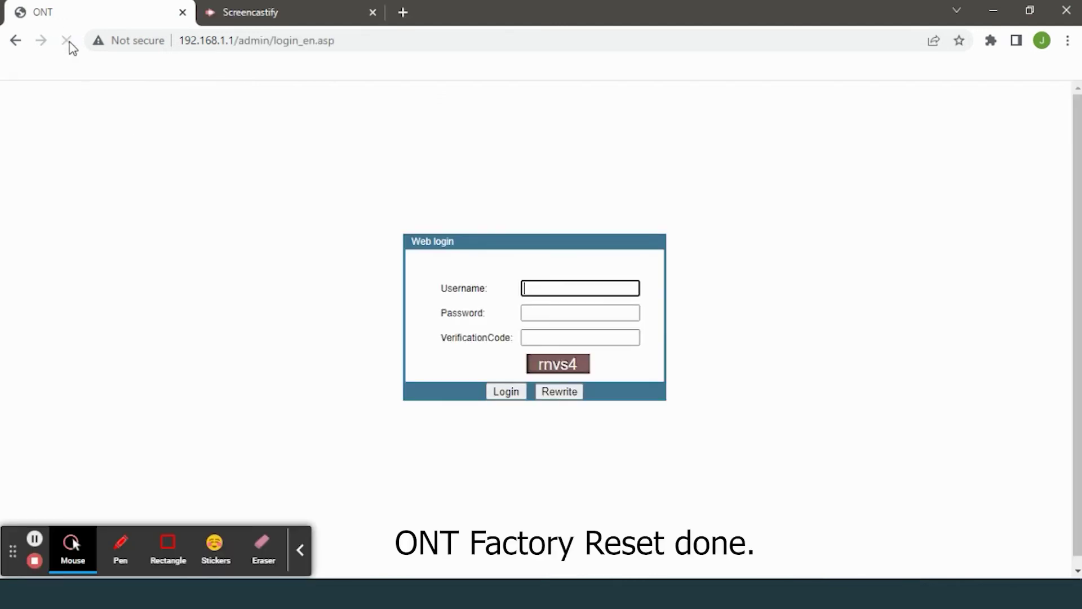
left_click(300, 550)
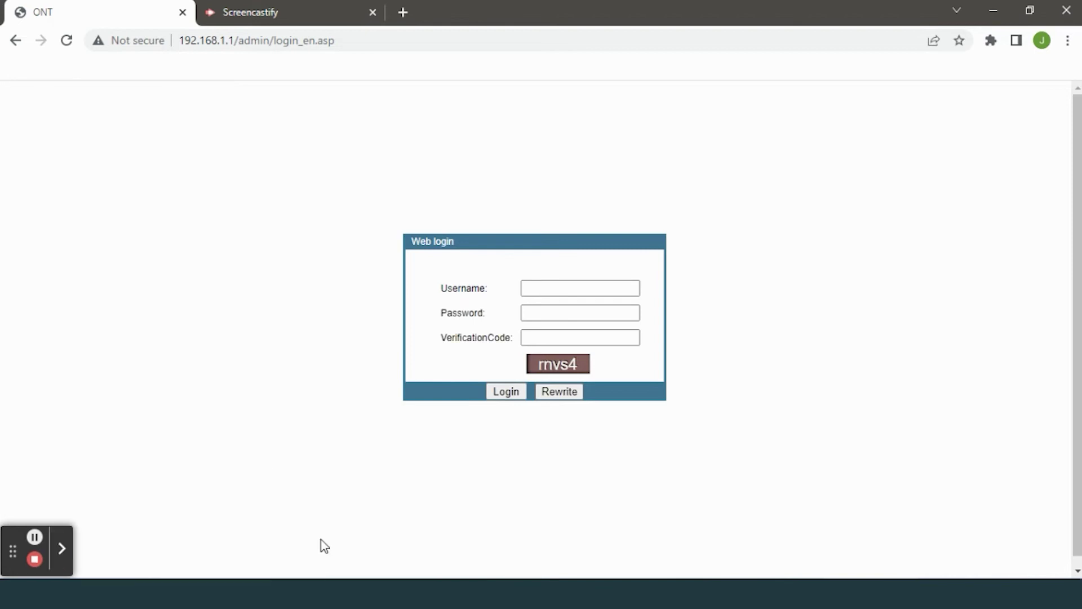
Step: Log in as admin with the factory-default password and the displayed verification code
left_click(541, 289)
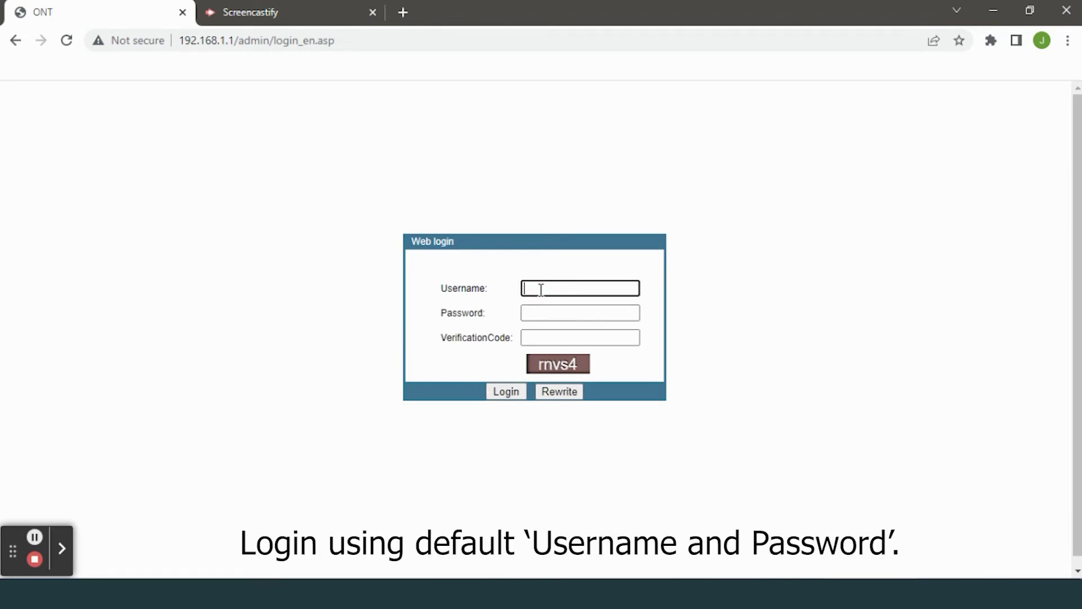
type("admin")
left_click(540, 314)
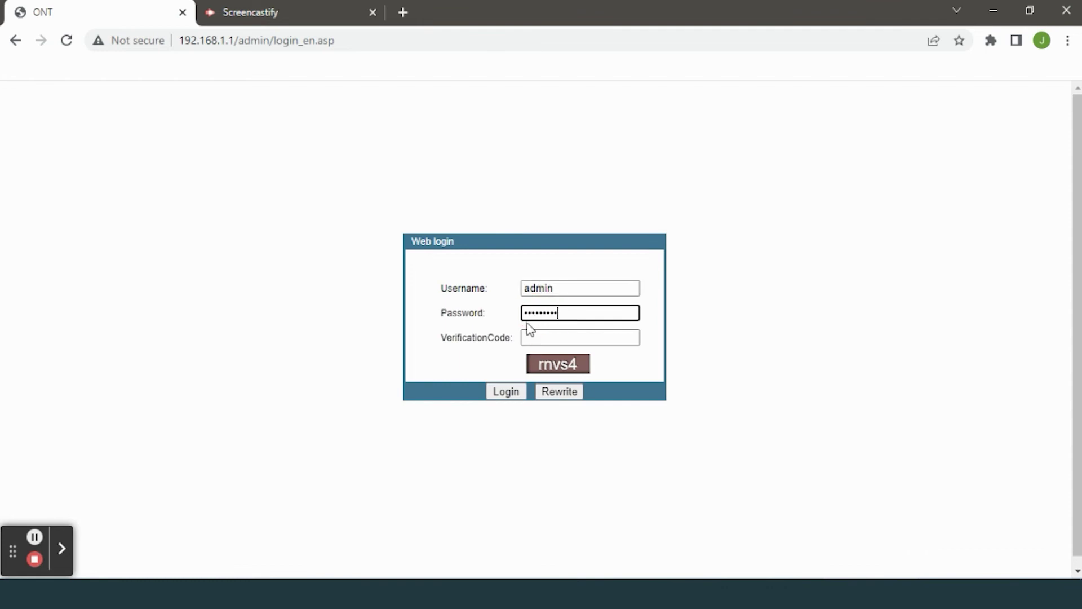
left_click(538, 342)
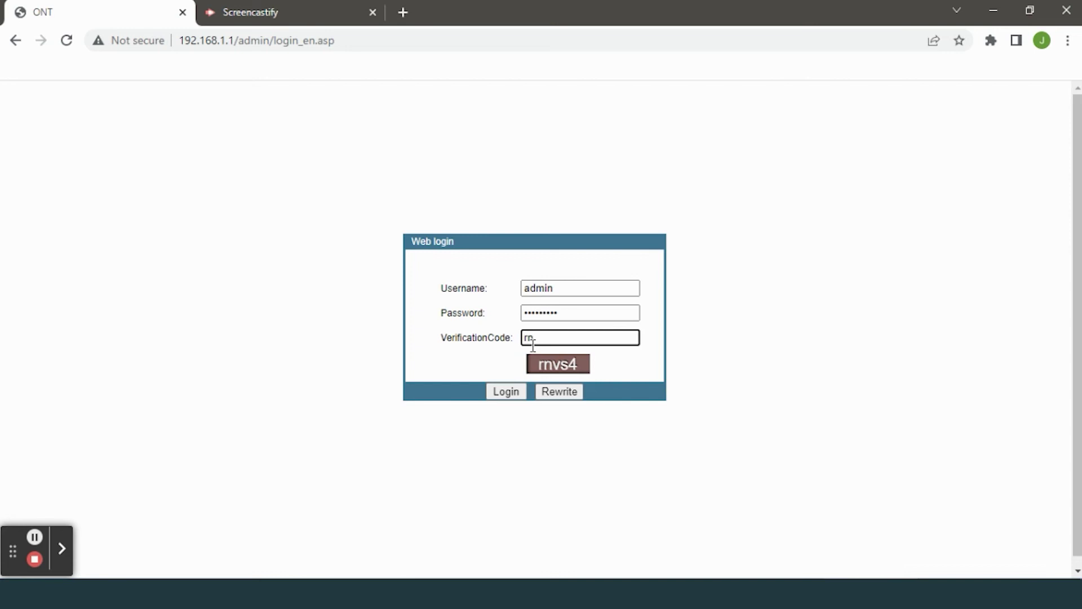
type("rnvs4")
left_click(506, 391)
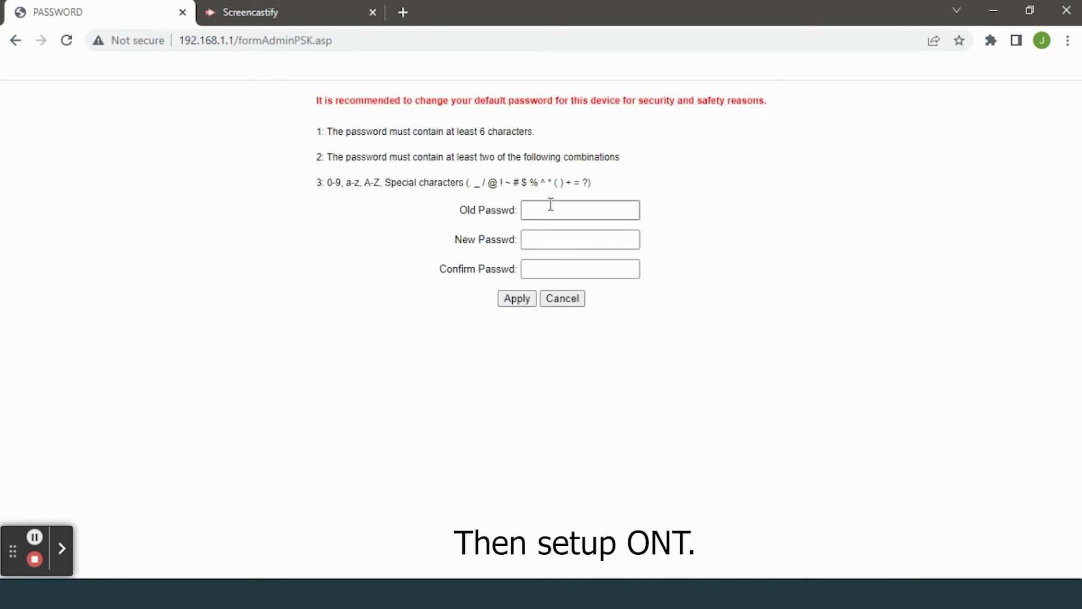